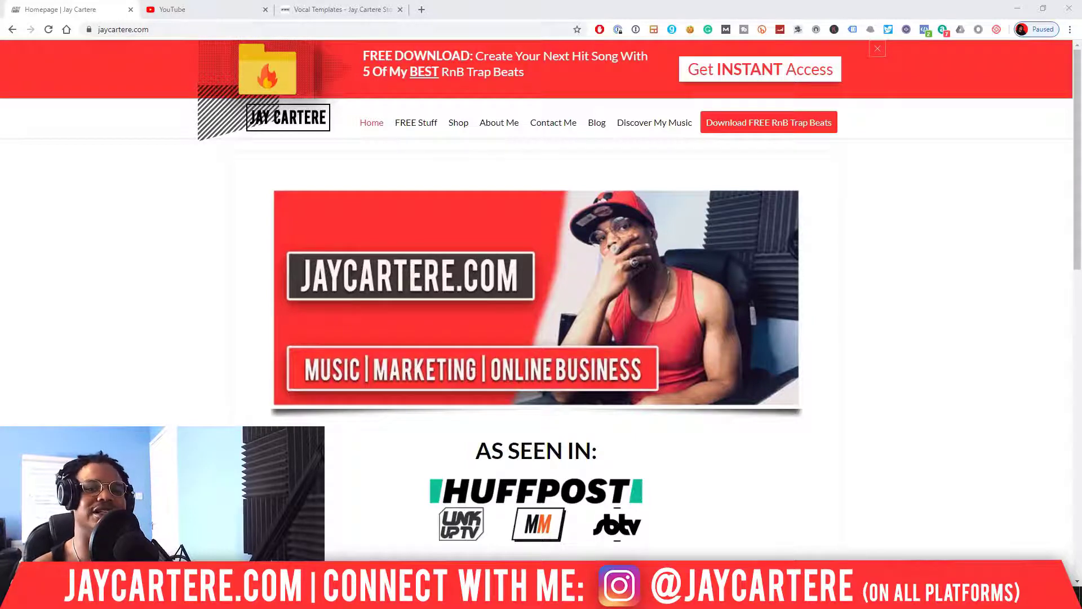
# - Switch from the browser to Studio One and update the mastering file of the song THINKING BOUT ME RECORDING 1
pyautogui.click(1017, 7)
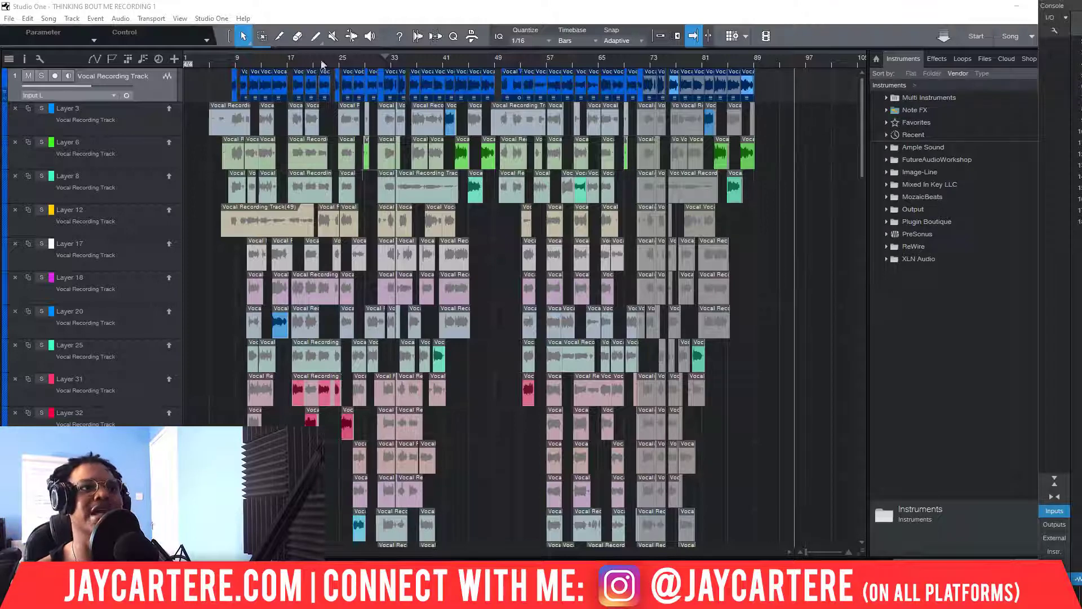
pyautogui.click(229, 60)
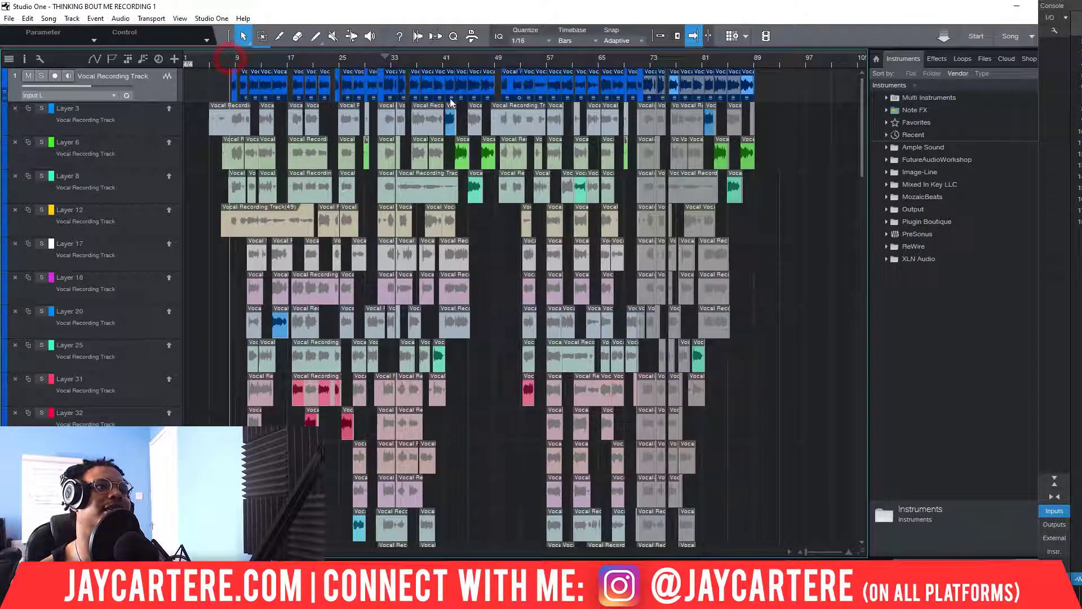
pyautogui.click(9, 18)
pyautogui.click(9, 18)
pyautogui.click(48, 19)
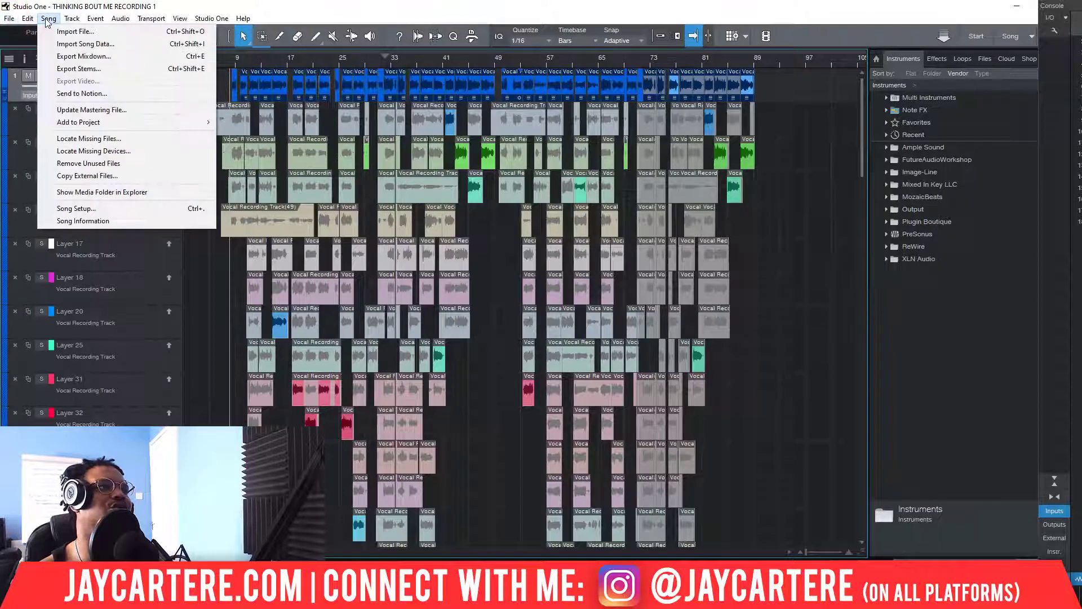
pyautogui.click(90, 109)
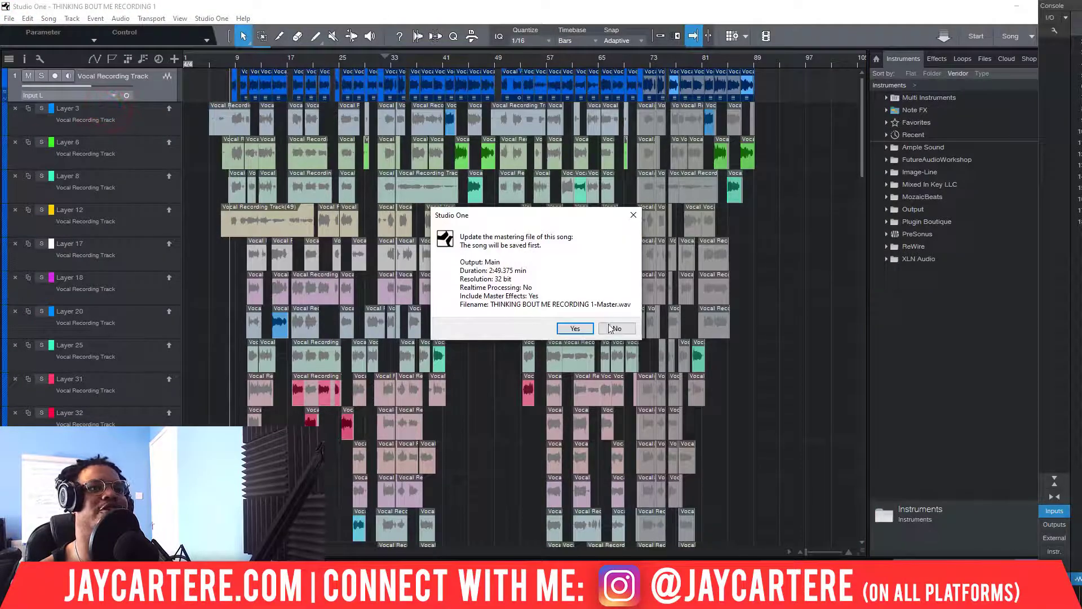
pyautogui.click(583, 330)
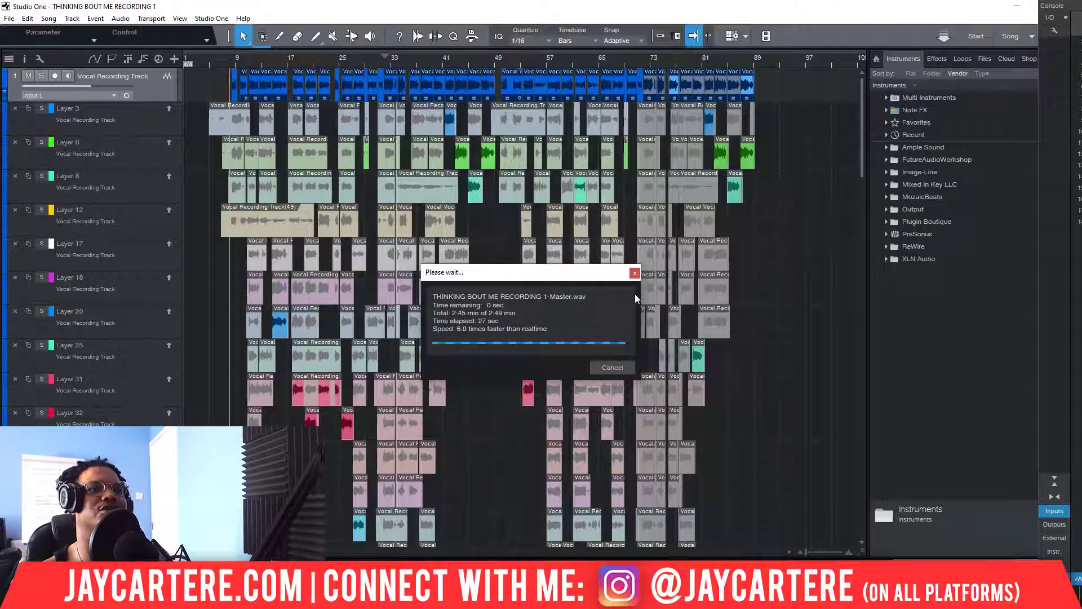
# - Open the recently used mastering project THINKING BOUT ME.project
pyautogui.click(3, 20)
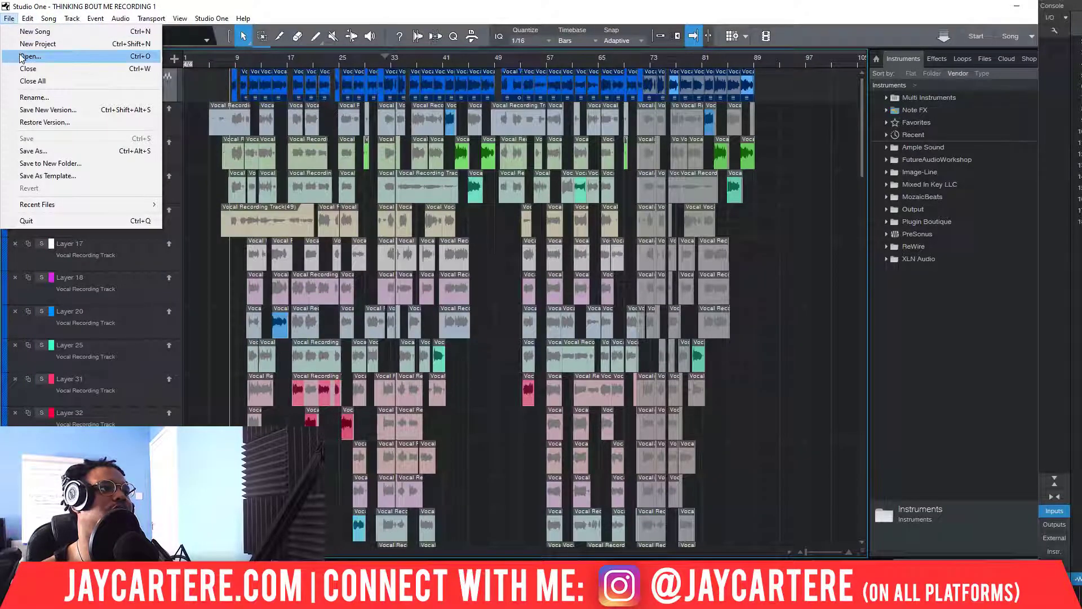
pyautogui.moveTo(45, 205)
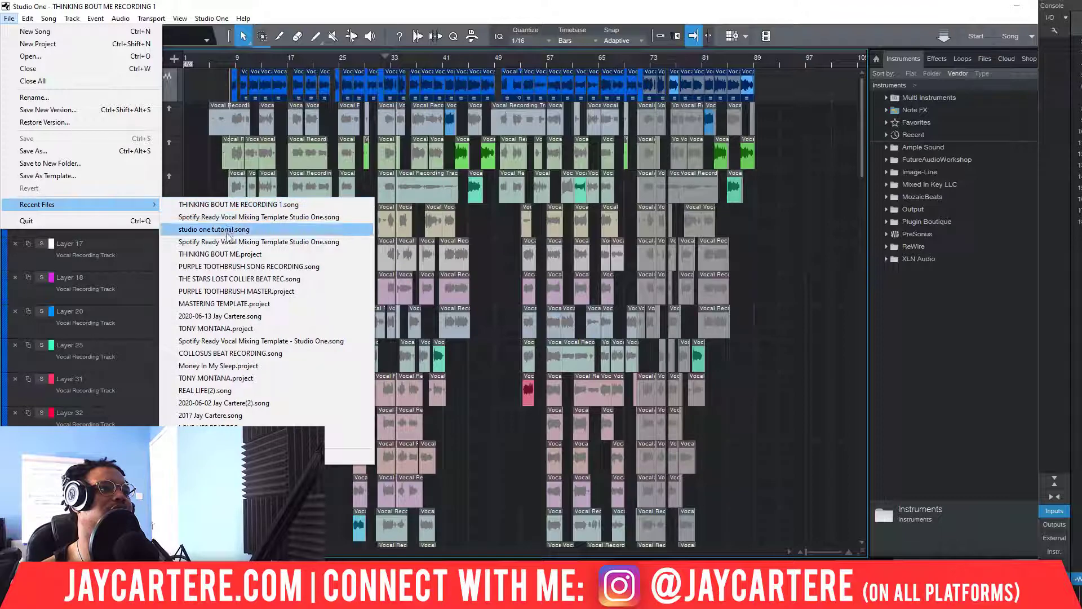
pyautogui.click(227, 254)
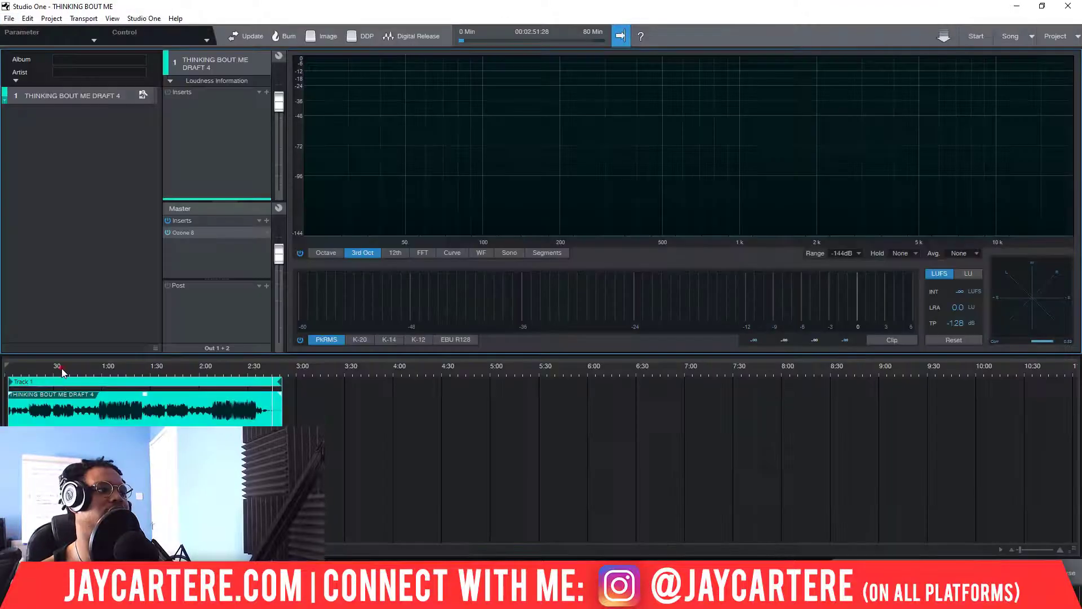
# - Play the THINKING BOUT ME DRAFT 4 track from about 0:32 and again from about 0:44, and stop playback
pyautogui.click(62, 368)
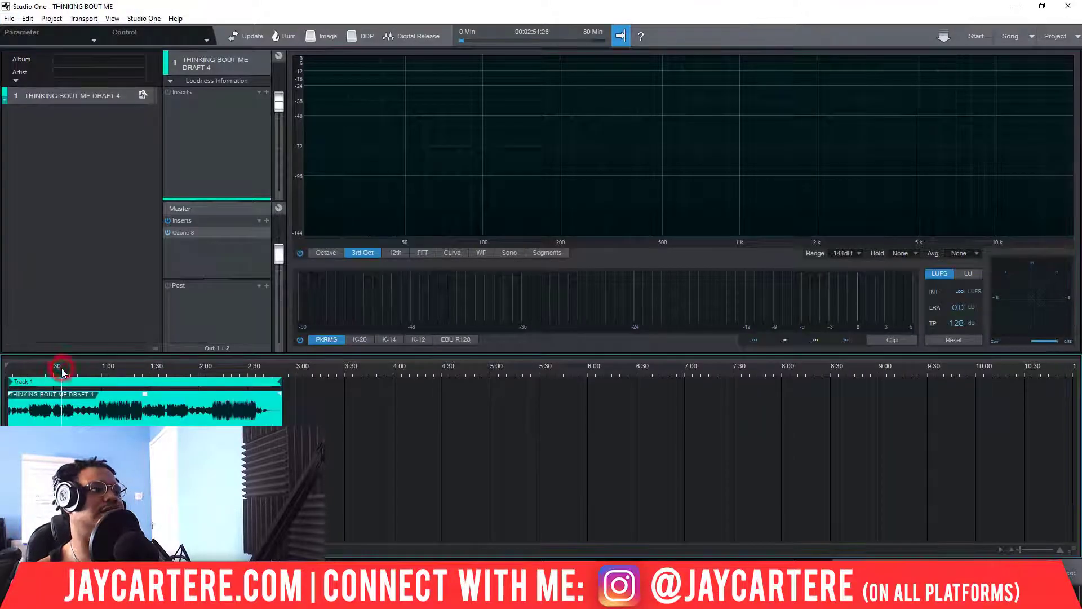
pyautogui.press('space')
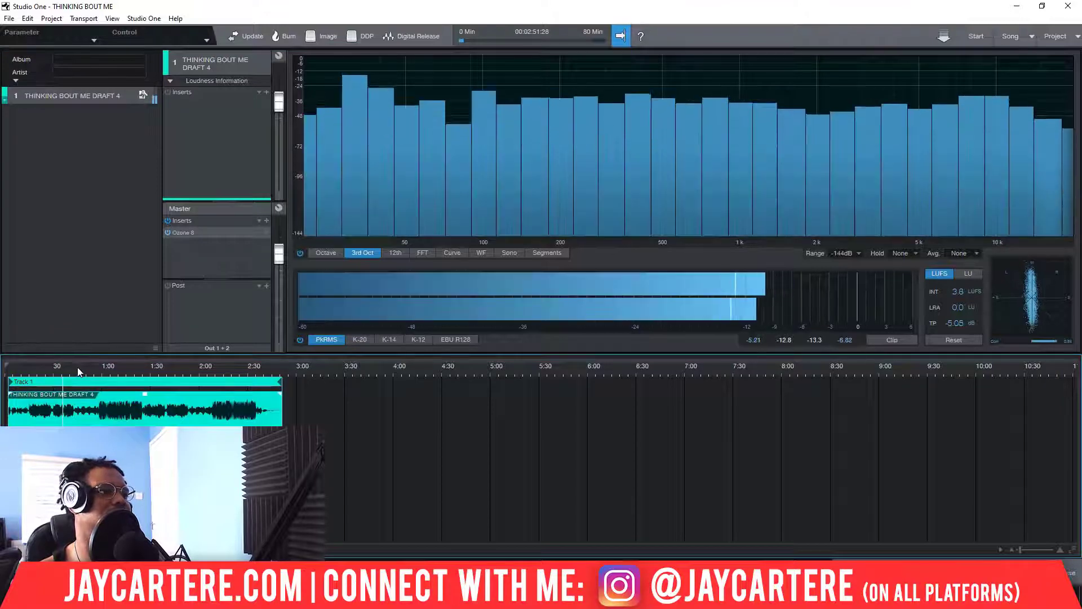
pyautogui.click(79, 367)
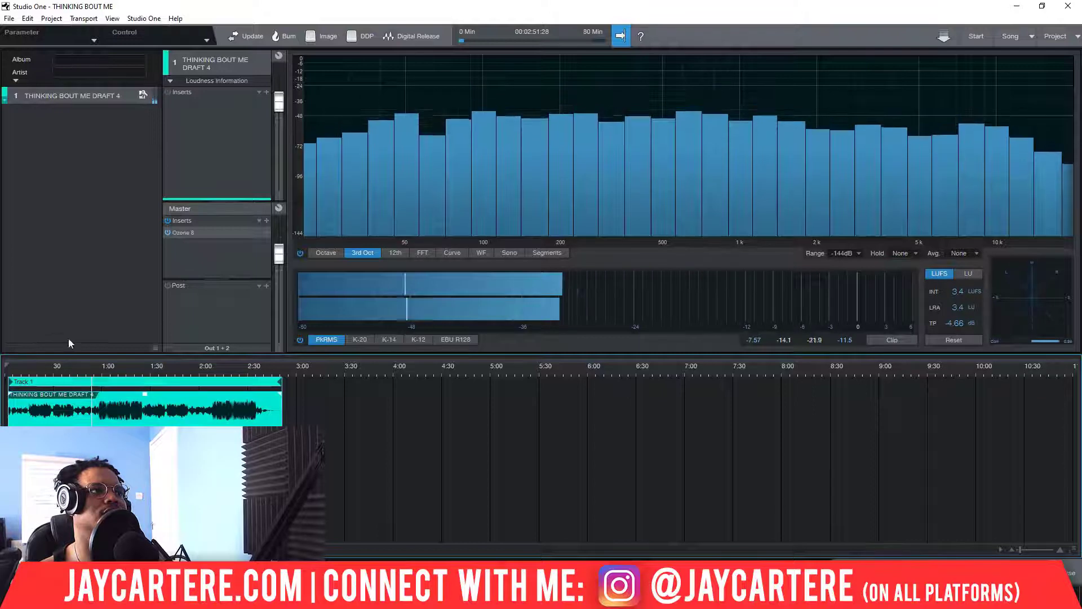
pyautogui.press('space')
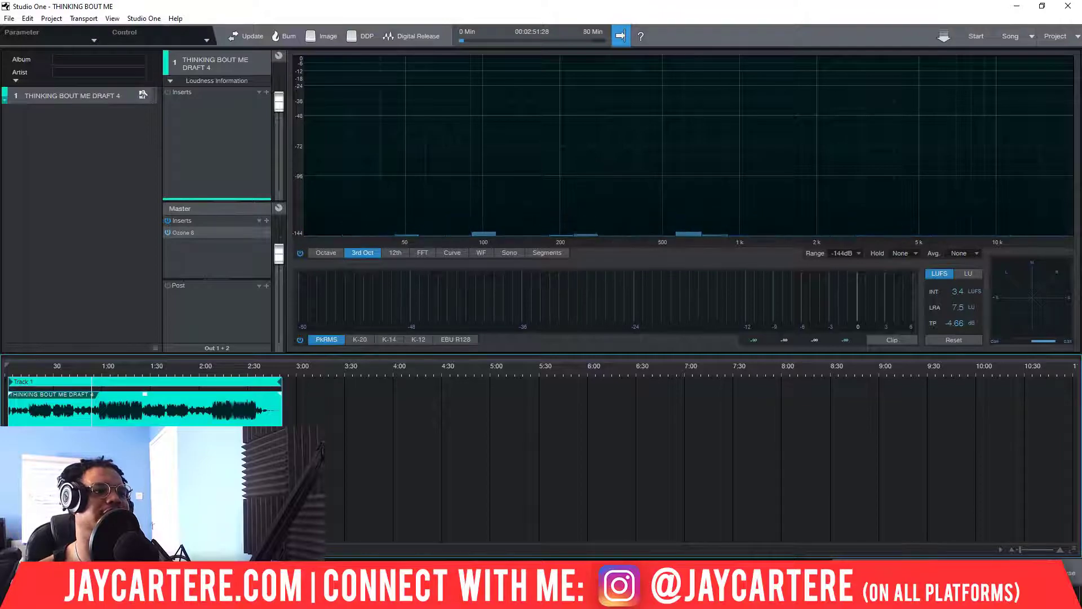
# - Return to the song THINKING BOUT ME RECORDING 1 and add it to the THINKING BOUT ME project
pyautogui.hotkey('alt', 'Tab')
pyautogui.hotkey('alt', 'Tab')
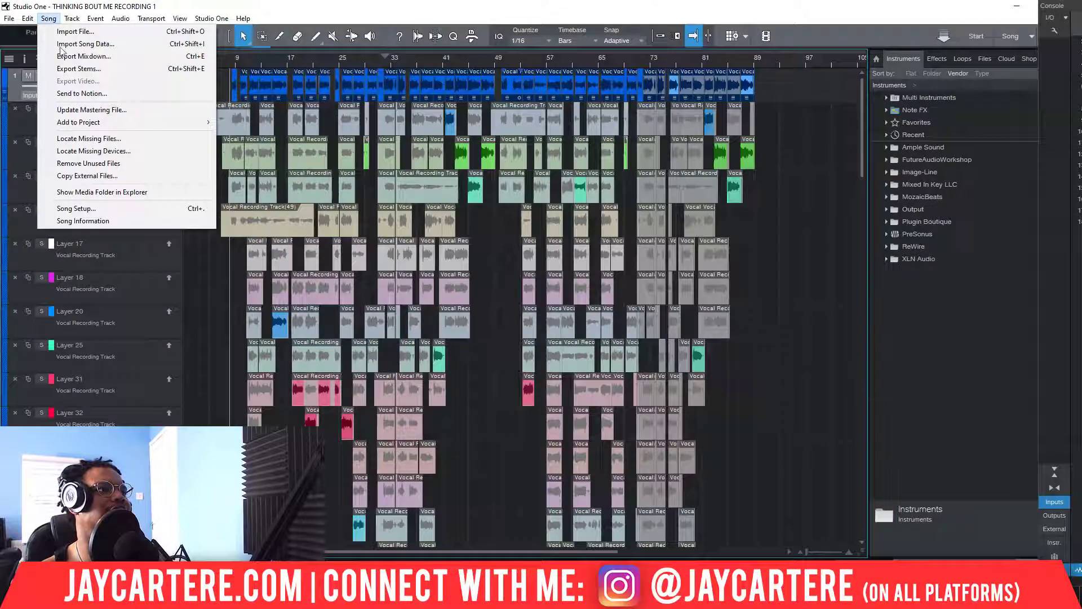
pyautogui.click(101, 109)
pyautogui.click(608, 297)
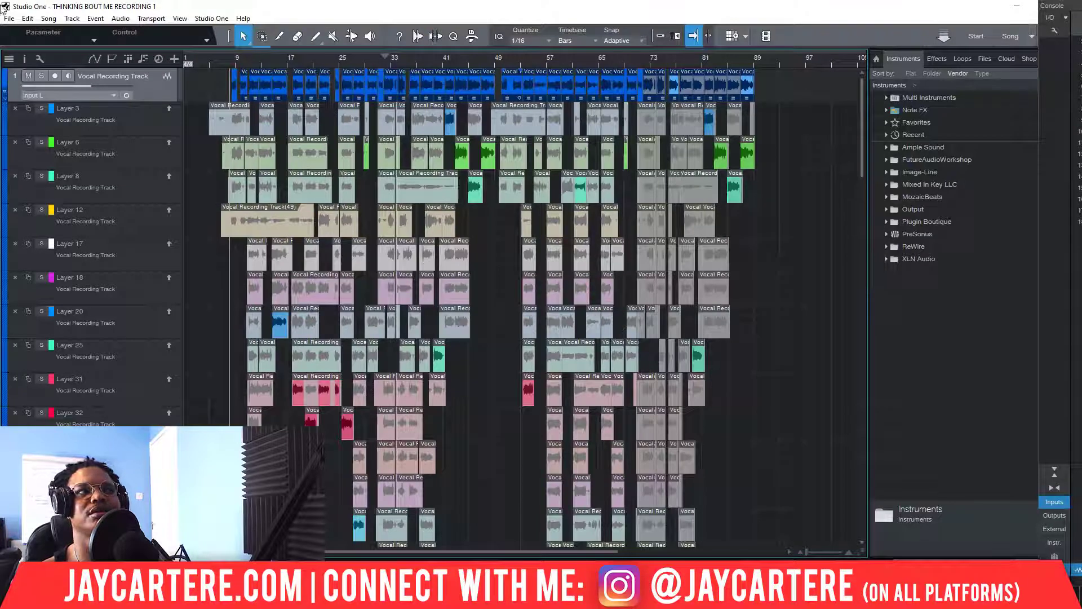
pyautogui.click(71, 18)
pyautogui.moveTo(48, 18)
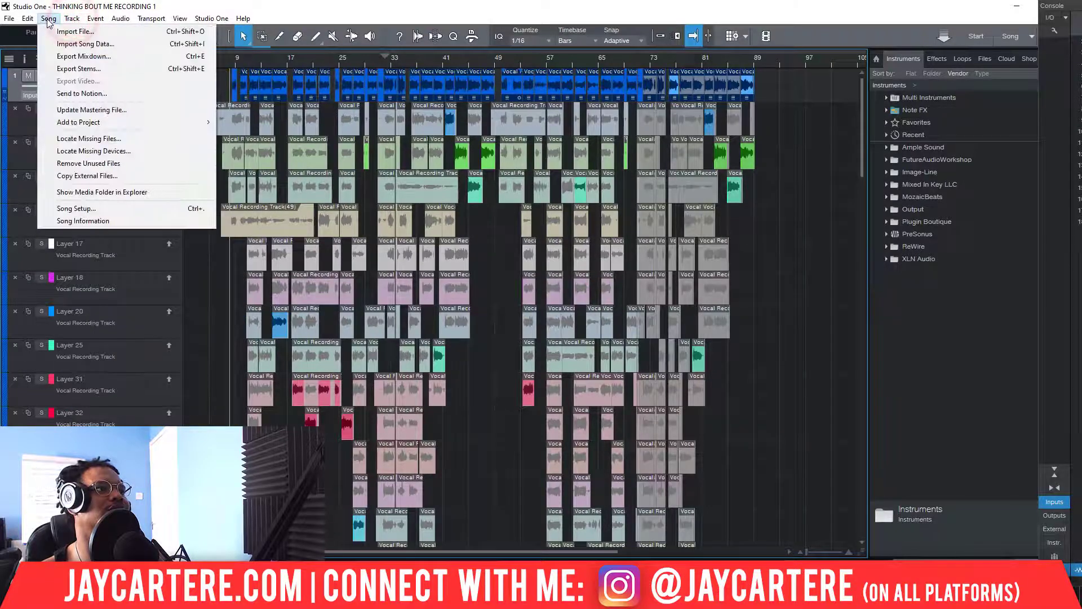
pyautogui.moveTo(99, 123)
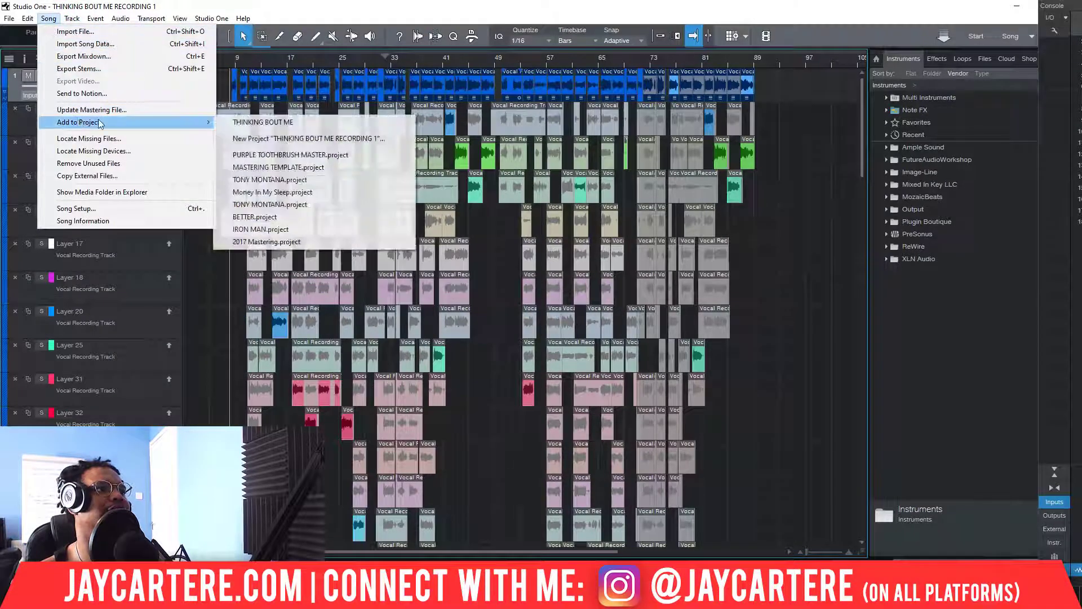
pyautogui.click(283, 122)
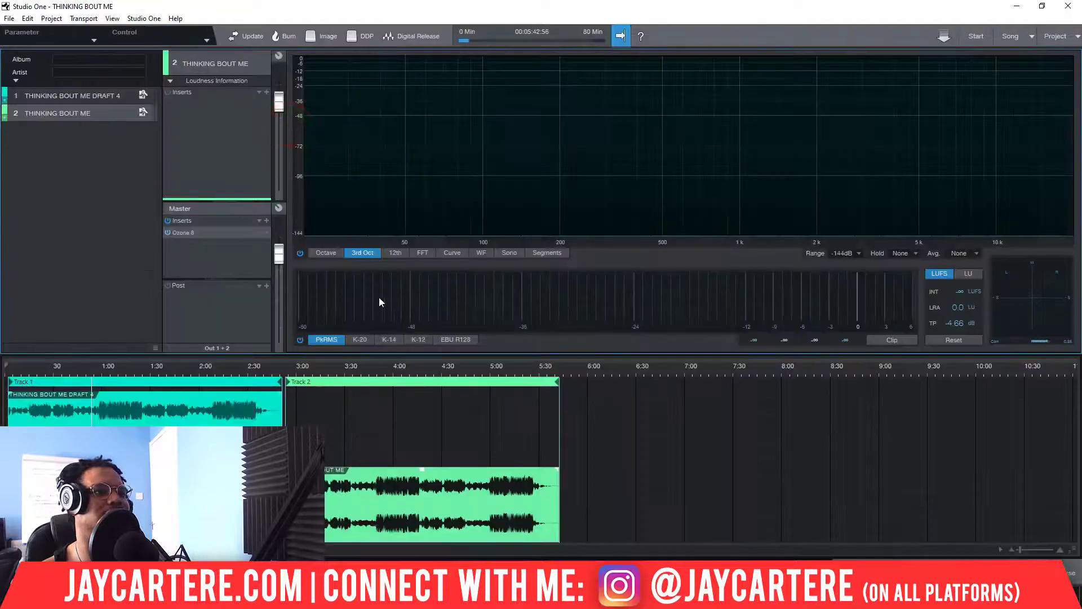
# - Listen to several passages of the project's second track, between about 3:10 and 4:10 on the timeline
pyautogui.click(352, 375)
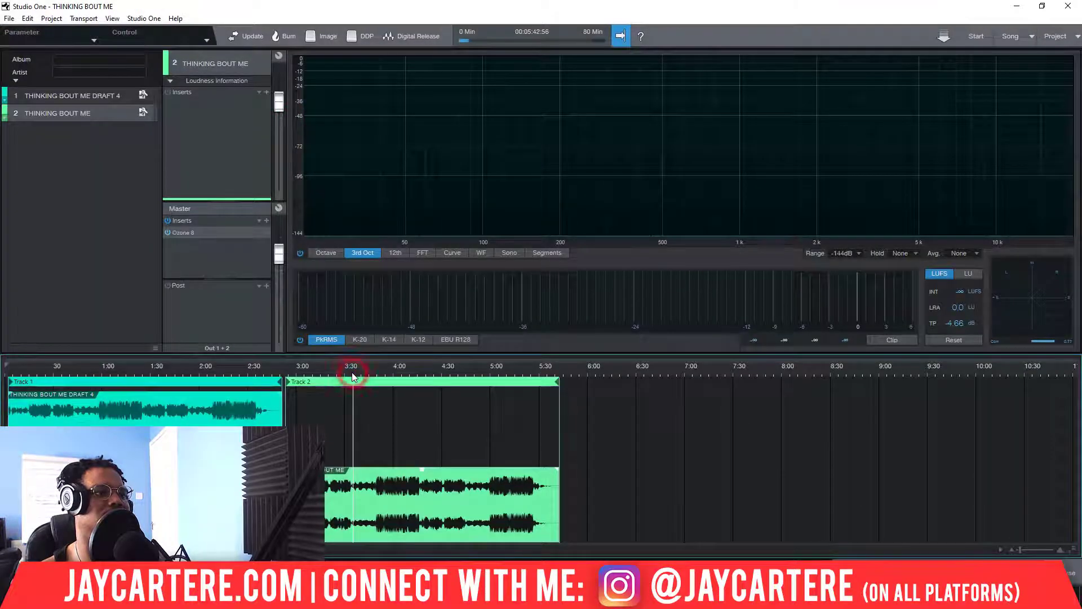
pyautogui.press('space')
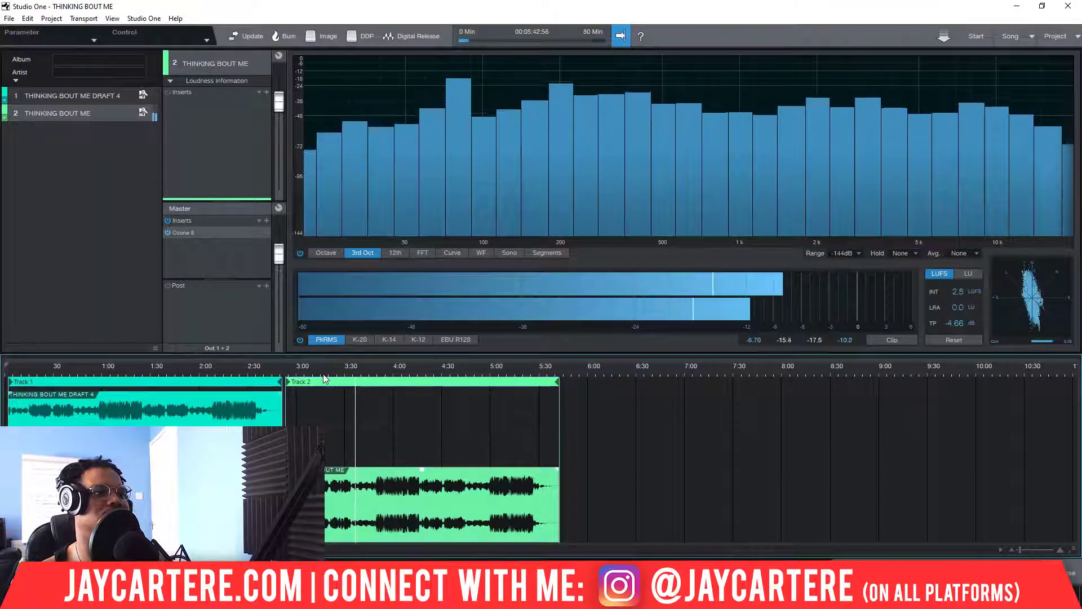
pyautogui.click(327, 375)
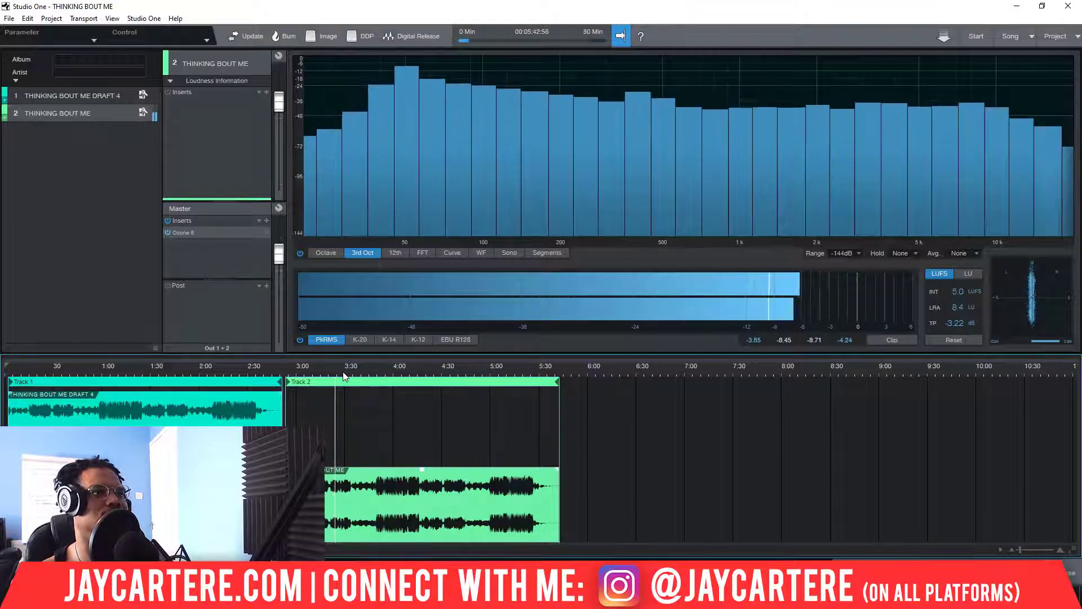
pyautogui.click(375, 366)
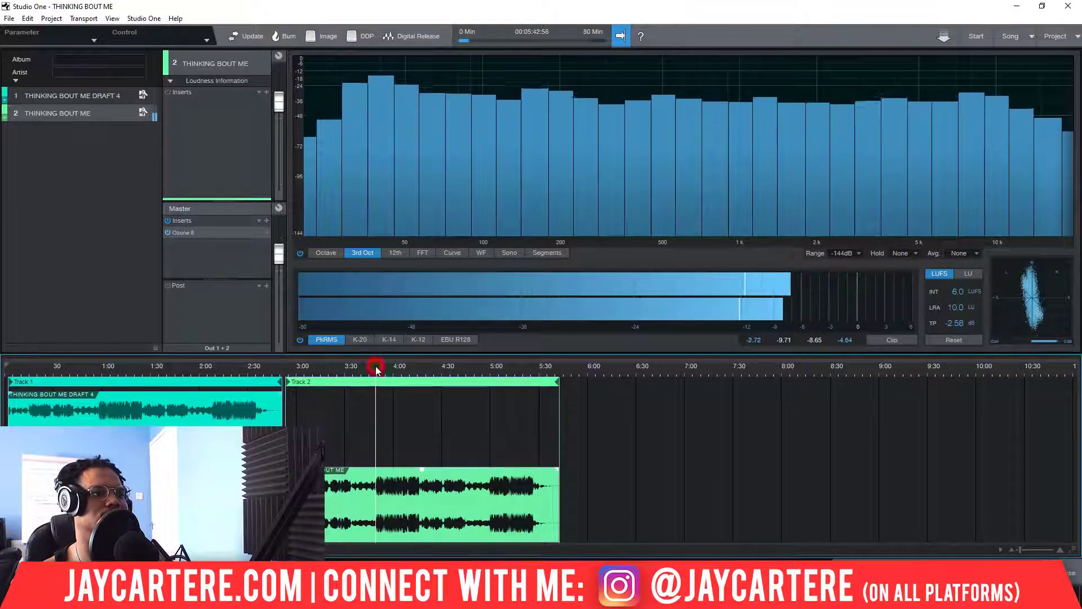
pyautogui.click(415, 370)
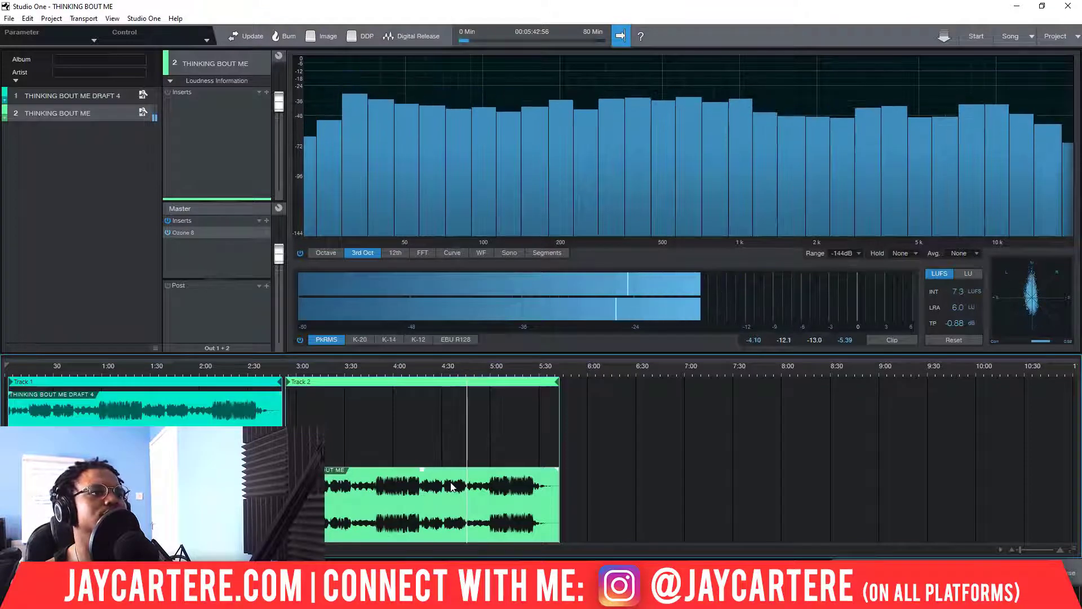
pyautogui.click(316, 372)
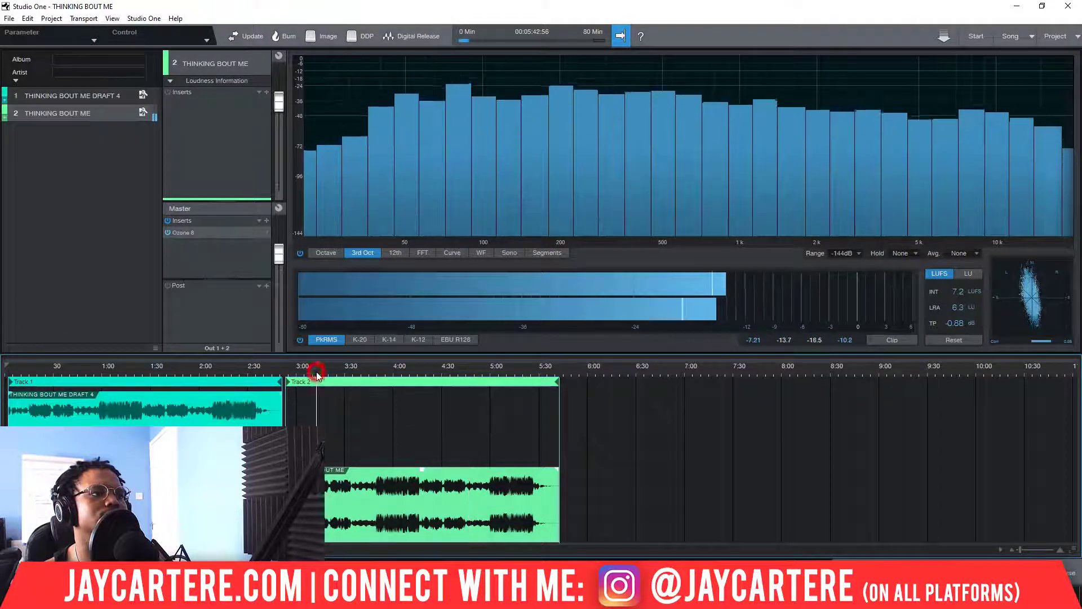
# - Delete the second track, THINKING BOUT ME, from the mastering project
pyautogui.click(391, 494)
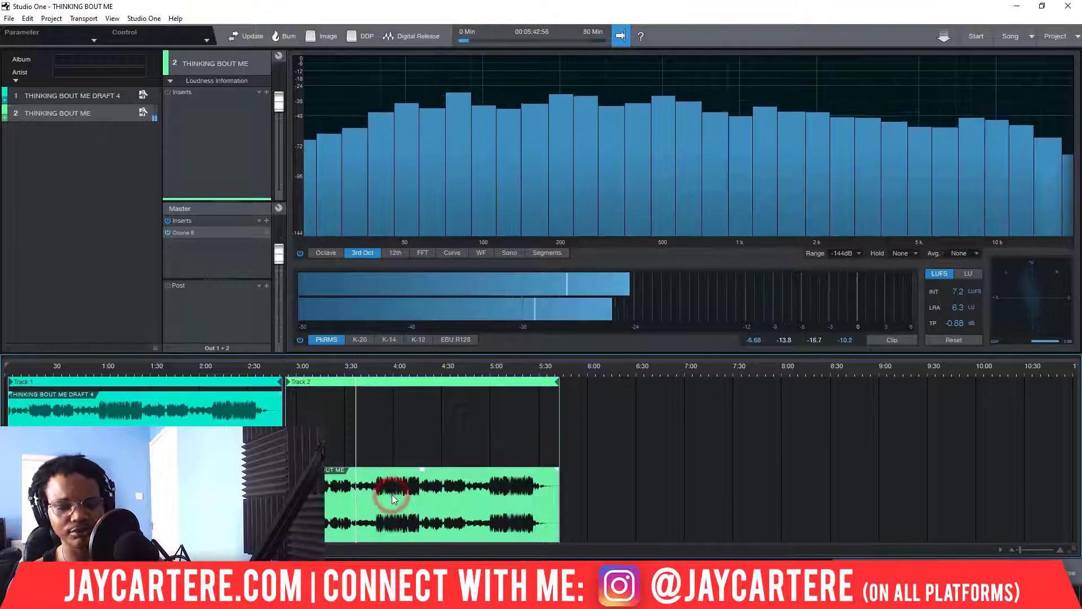
pyautogui.press('Delete')
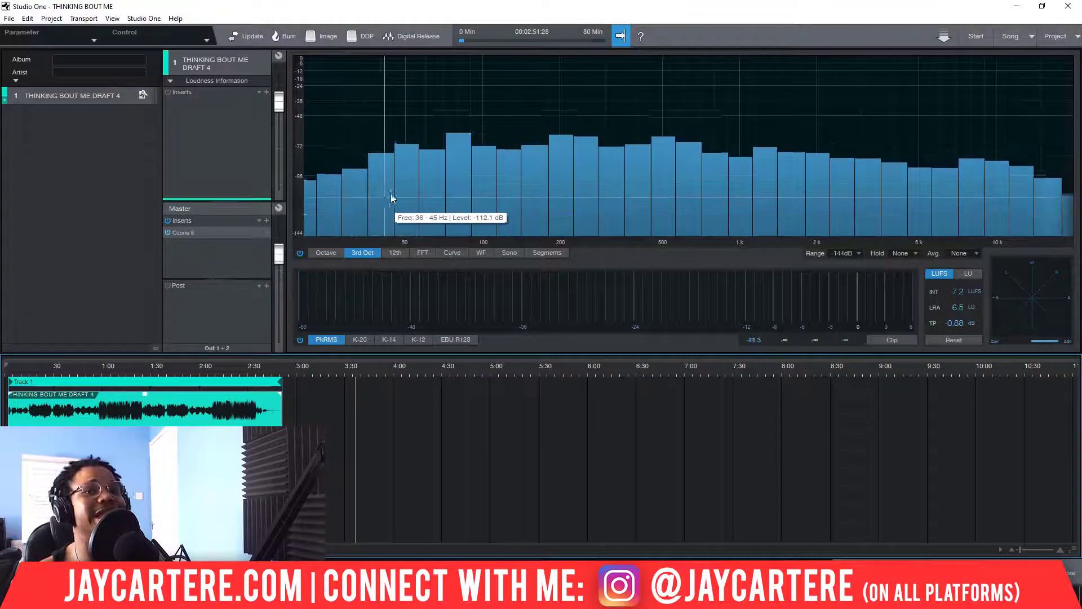
# - Return to the song THINKING BOUT ME RECORDING 1 and open the mixdown export settings
pyautogui.click(1015, 36)
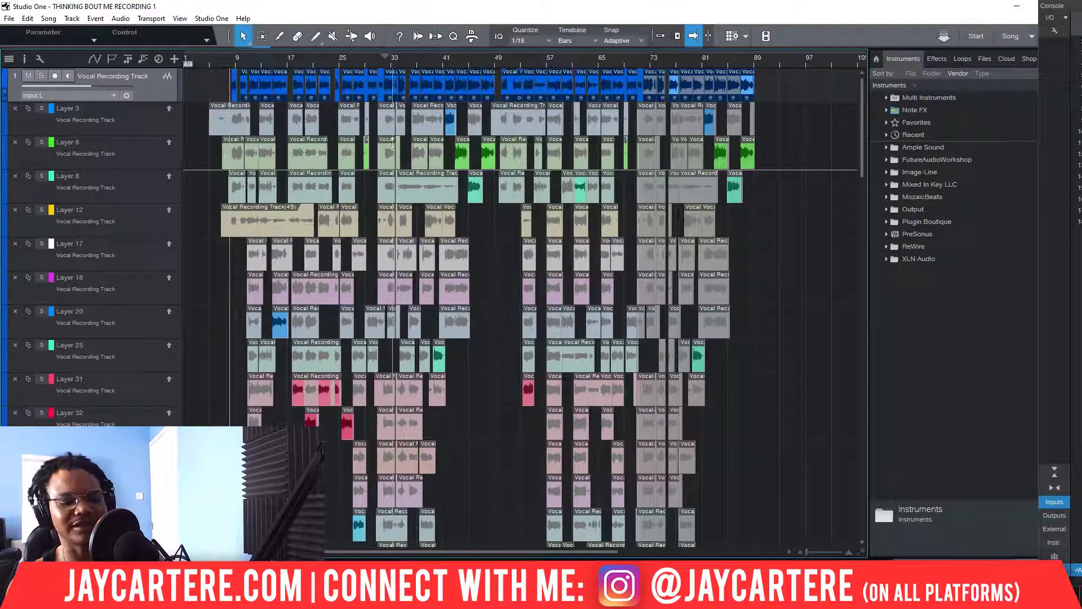
pyautogui.click(9, 18)
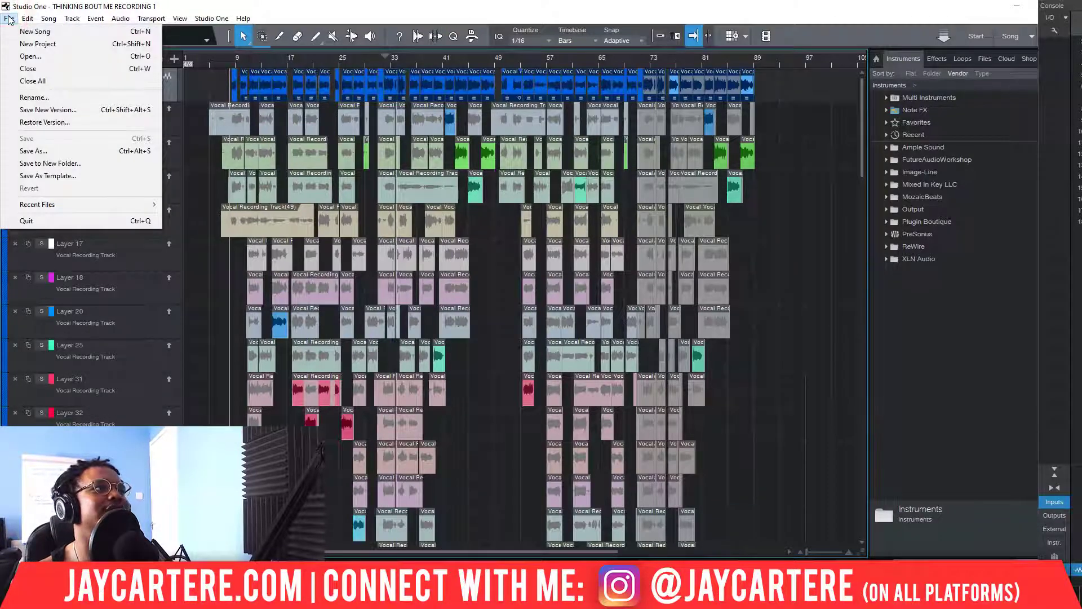
pyautogui.click(9, 18)
pyautogui.click(48, 18)
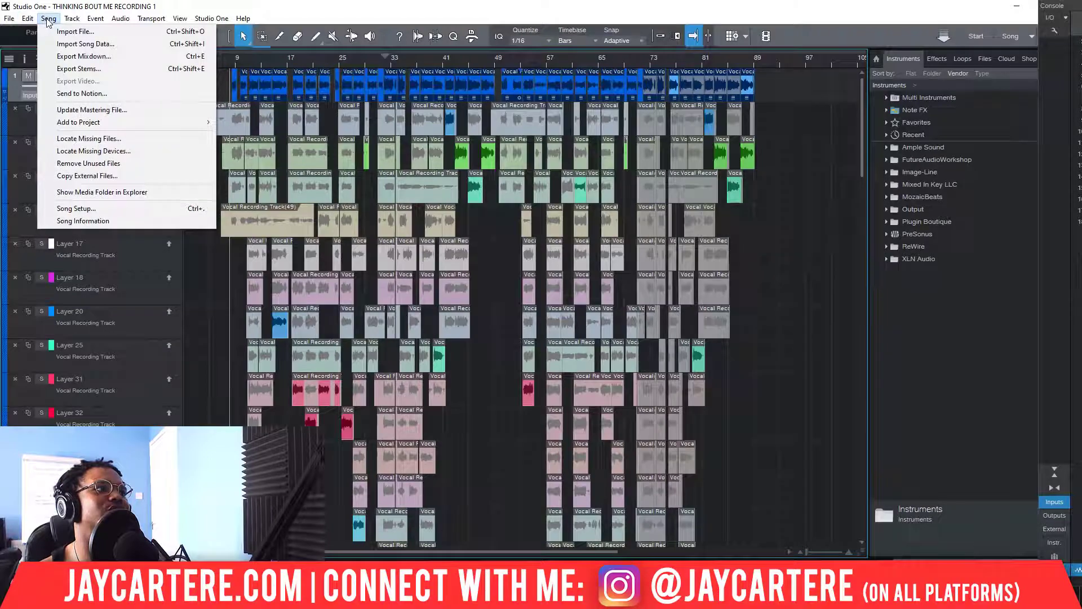
pyautogui.click(83, 56)
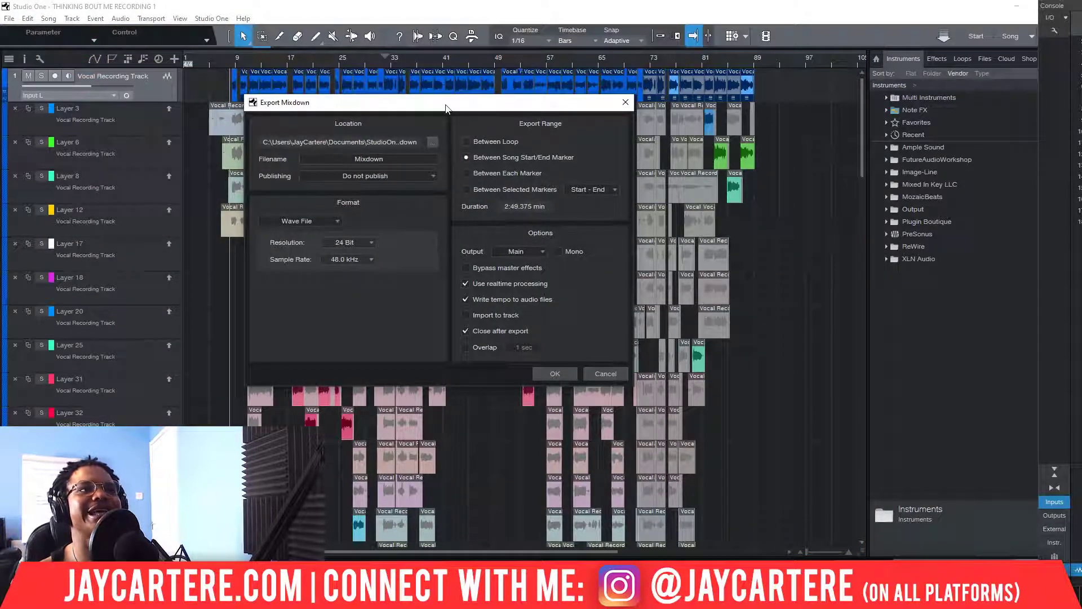
pyautogui.moveTo(446, 108); pyautogui.dragTo(484, 108)
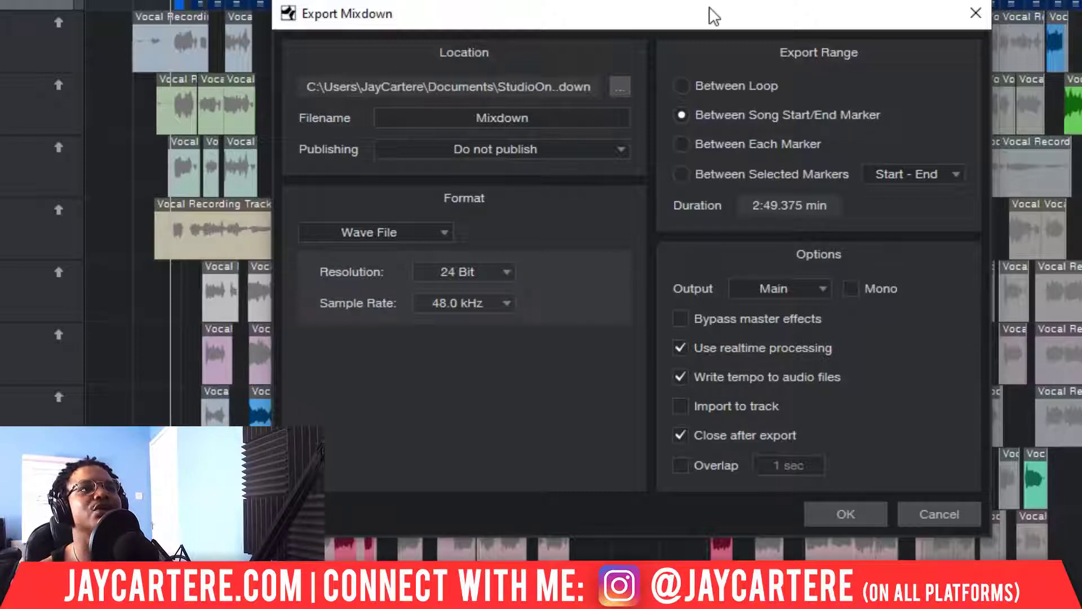
pyautogui.moveTo(711, 14); pyautogui.dragTo(675, 6)
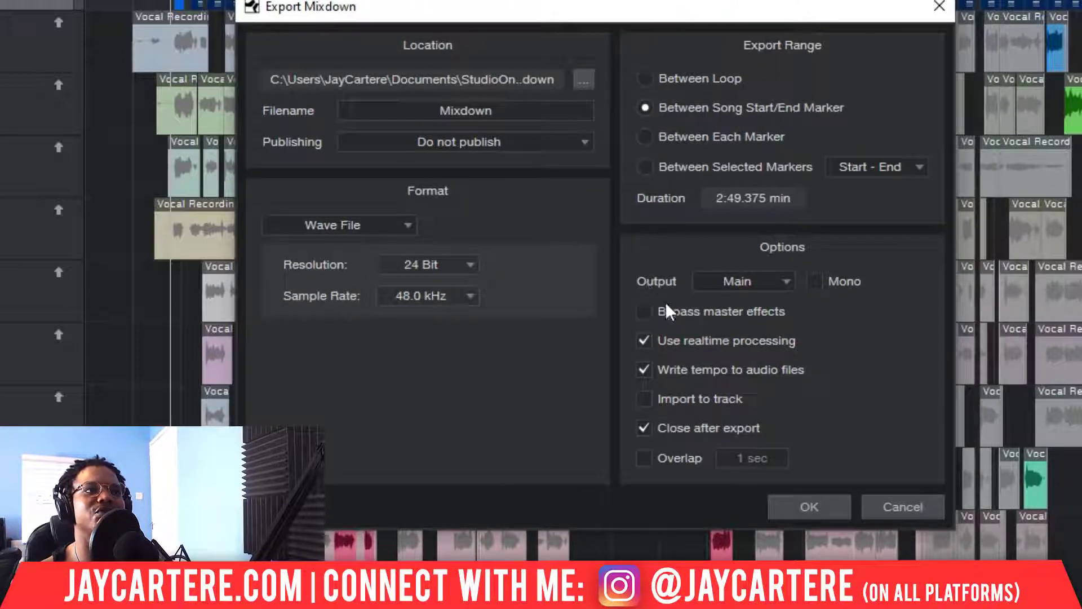
# - Toggle Use realtime processing off and back on in the mixdown export options
pyautogui.click(643, 340)
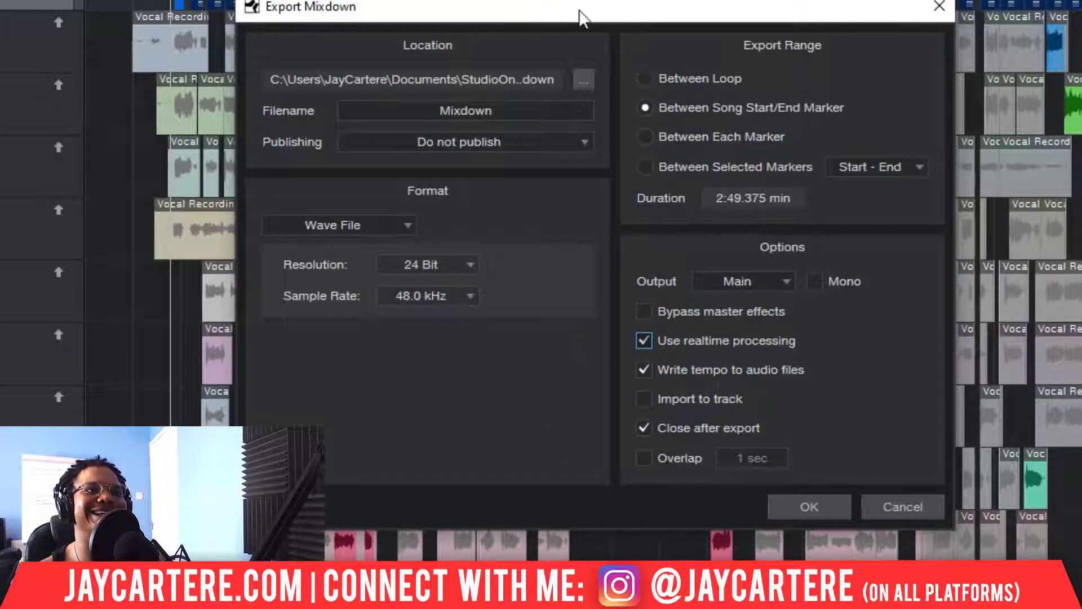
pyautogui.moveTo(580, 12); pyautogui.dragTo(555, 12)
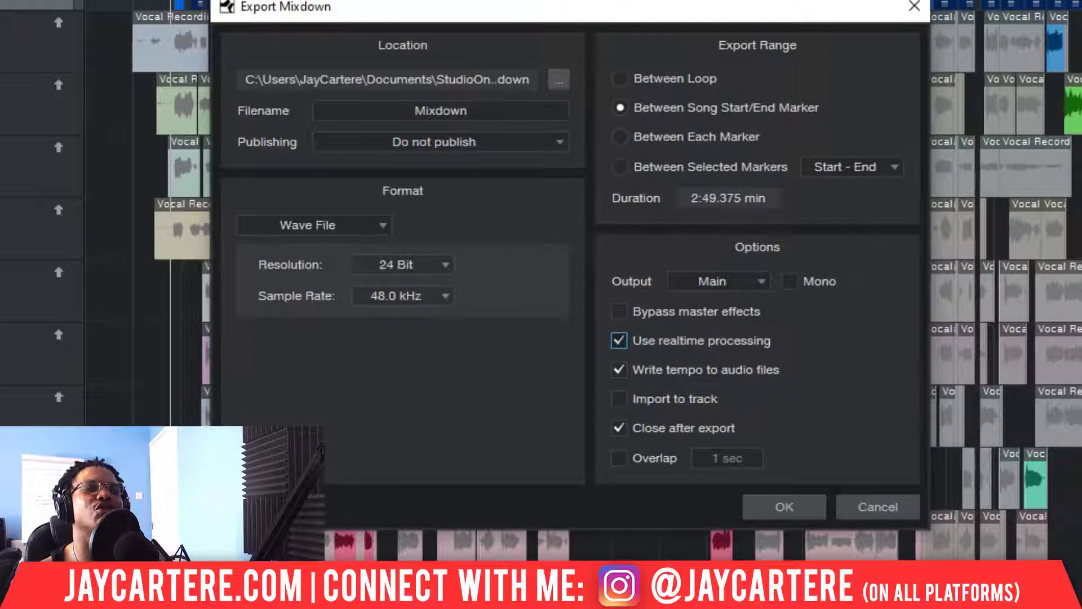
pyautogui.moveTo(665, 15); pyautogui.dragTo(673, 0)
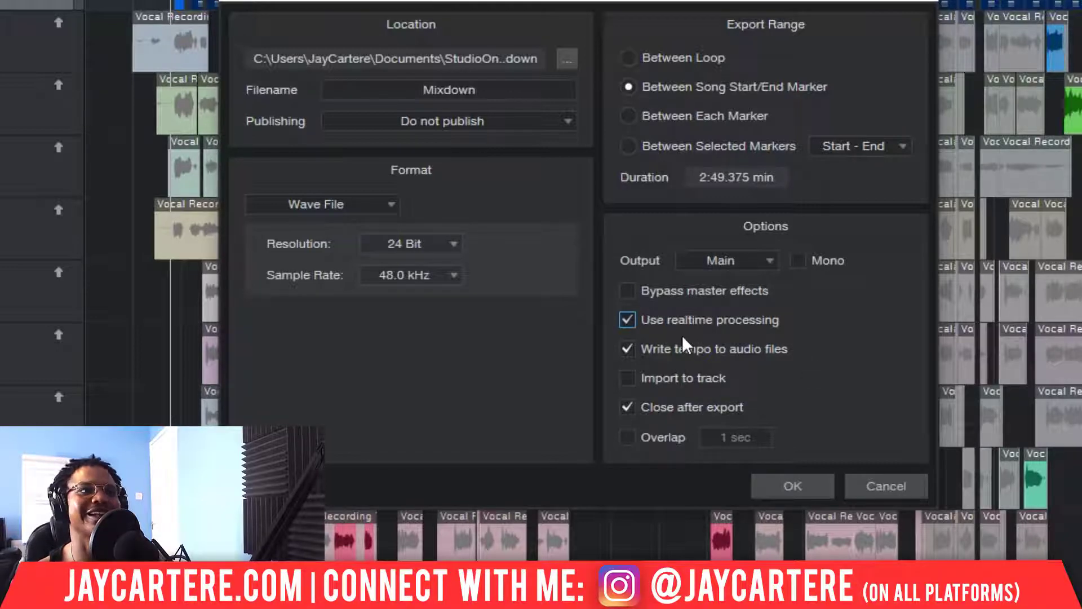
pyautogui.click(626, 320)
pyautogui.click(626, 320)
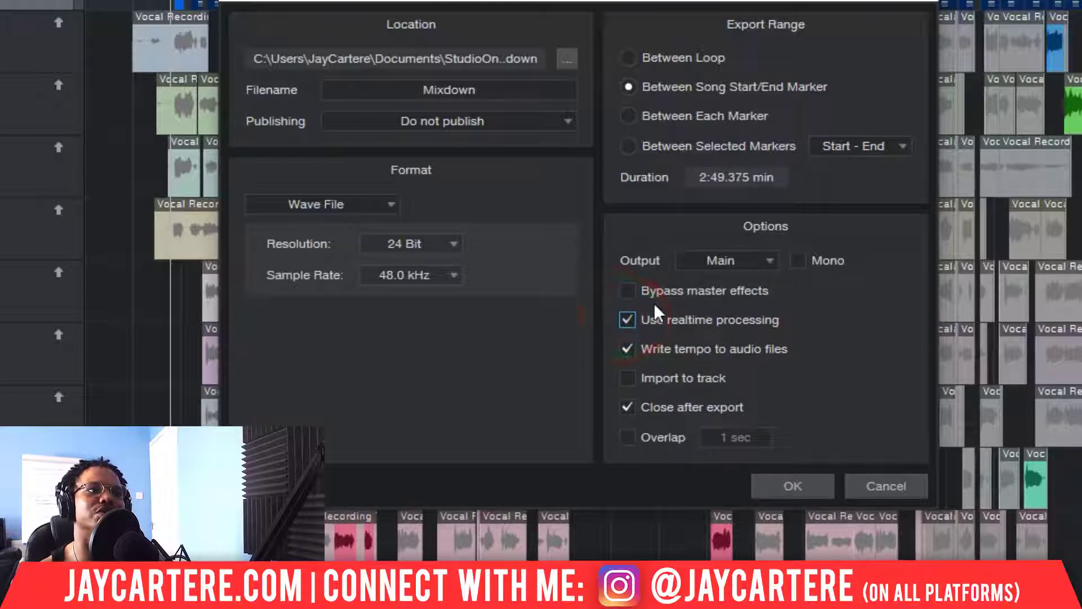
# - Set the mixdown's sample rate to 44.1 kHz, and close the export settings without exporting
pyautogui.click(452, 276)
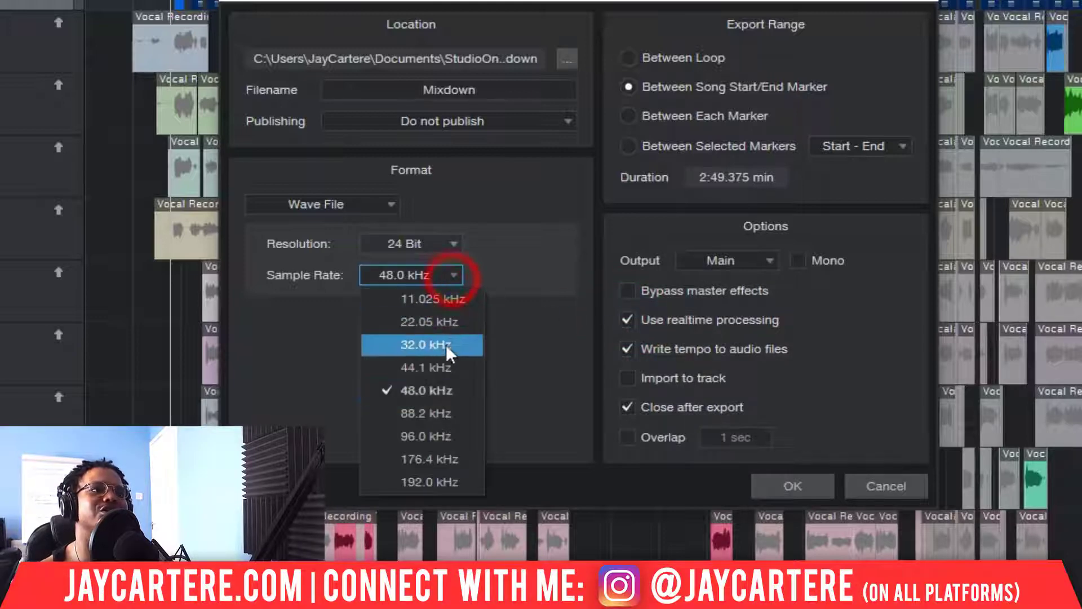
pyautogui.click(437, 368)
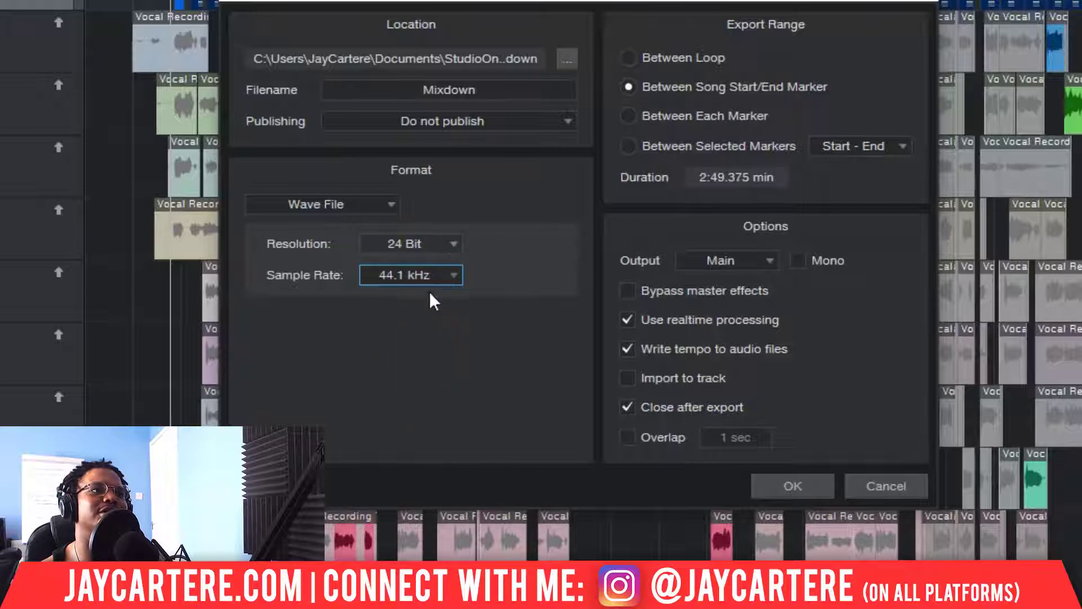
pyautogui.click(453, 277)
pyautogui.click(526, 311)
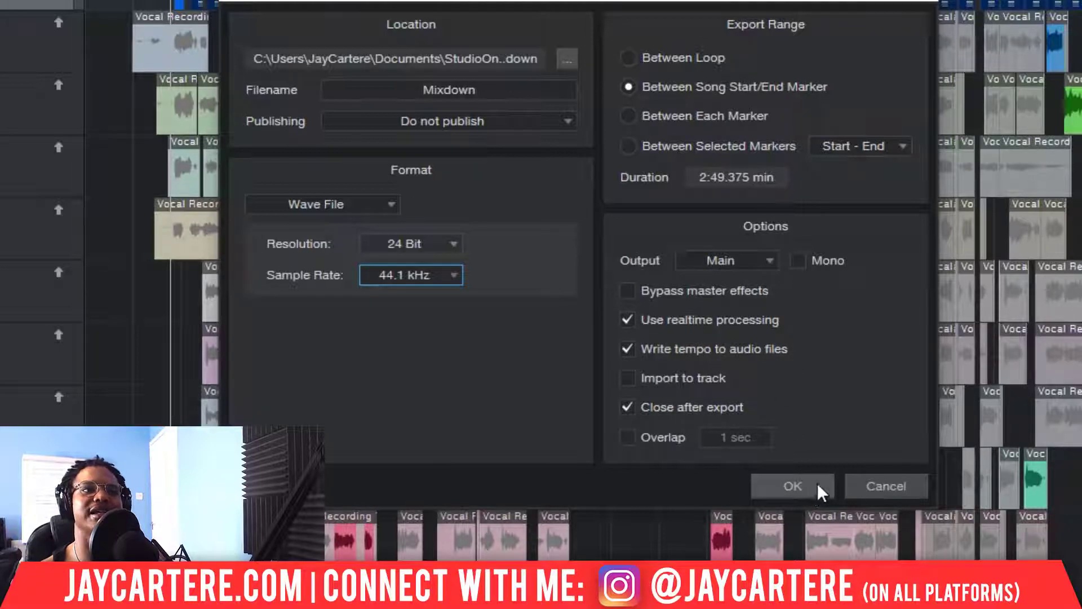
pyautogui.click(888, 488)
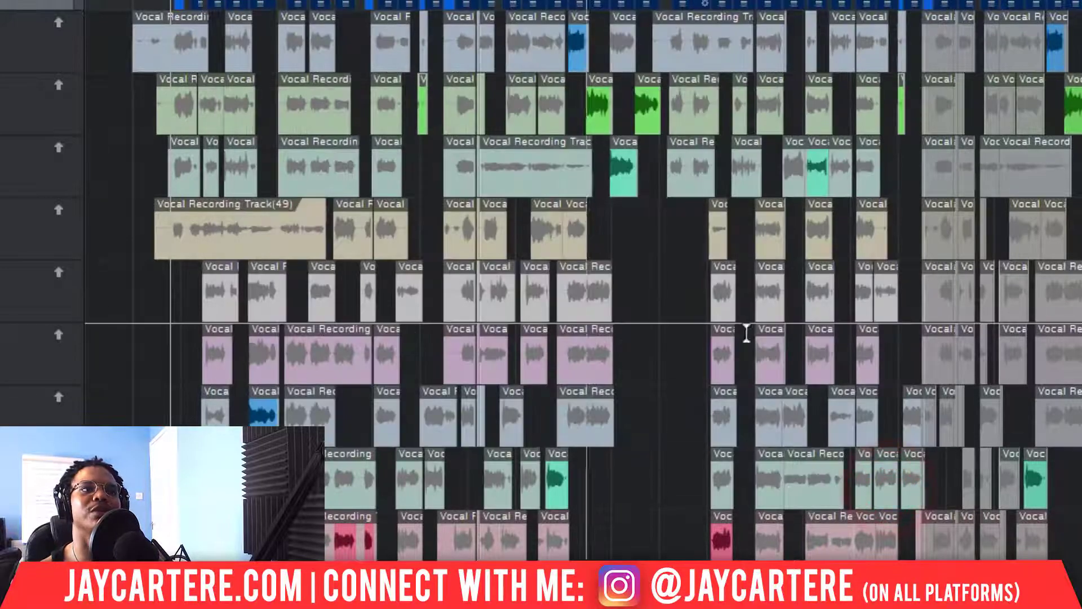
pyautogui.click(661, 280)
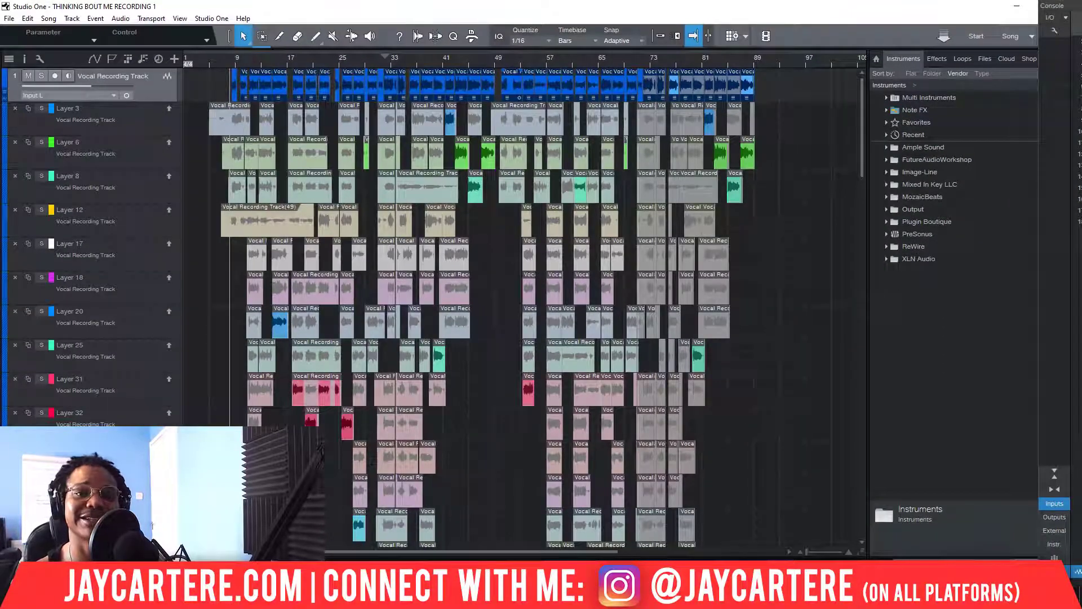
# - Show the mixing console and activate the insert effects on channels 3 and 4, the main left and right vocals
pyautogui.press('F3')
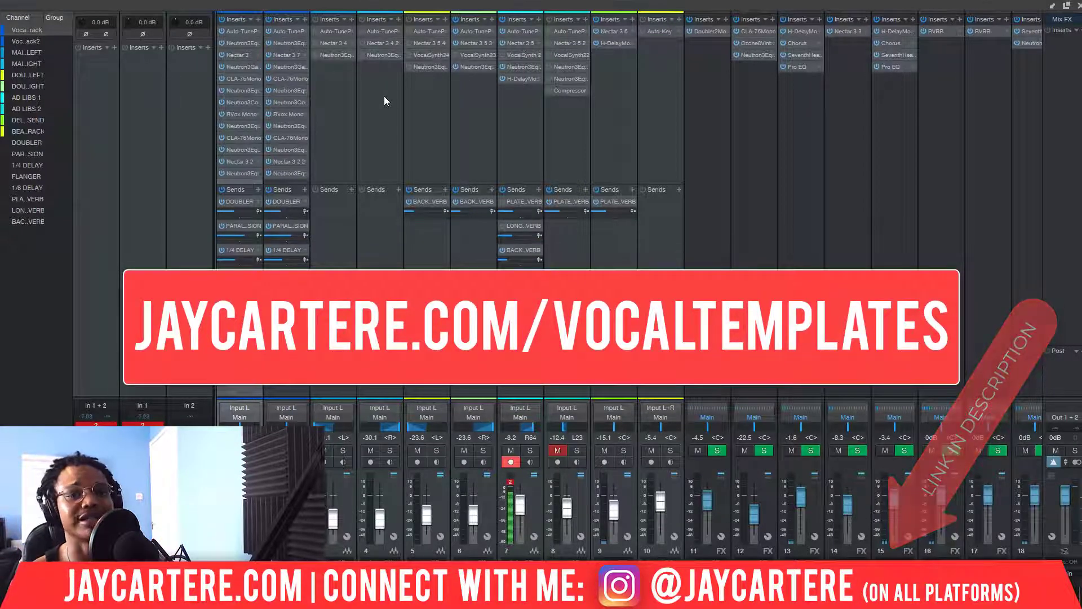
pyautogui.click(314, 21)
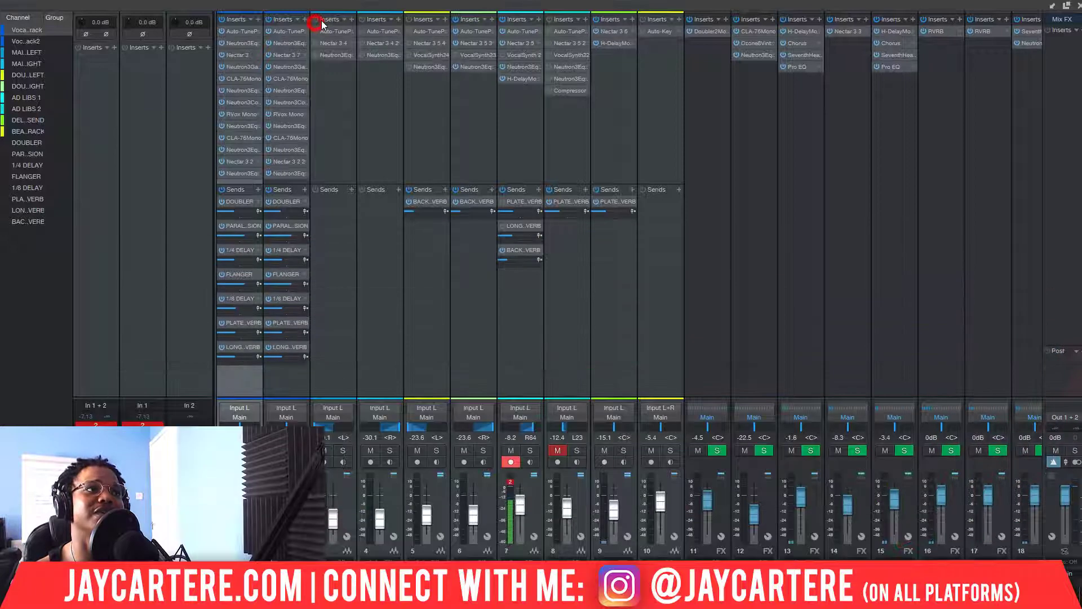
pyautogui.click(364, 21)
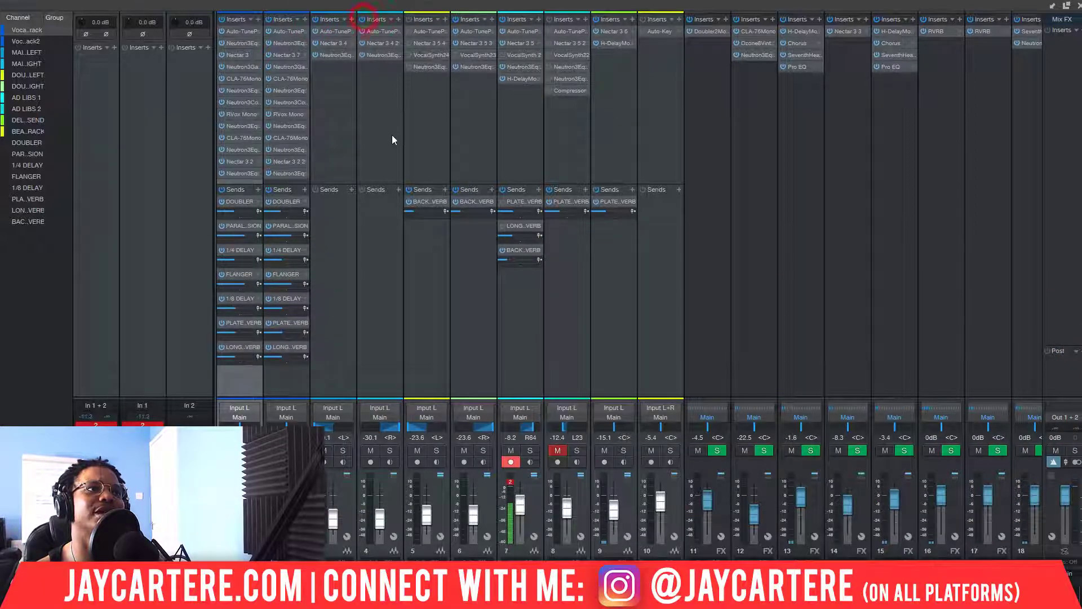